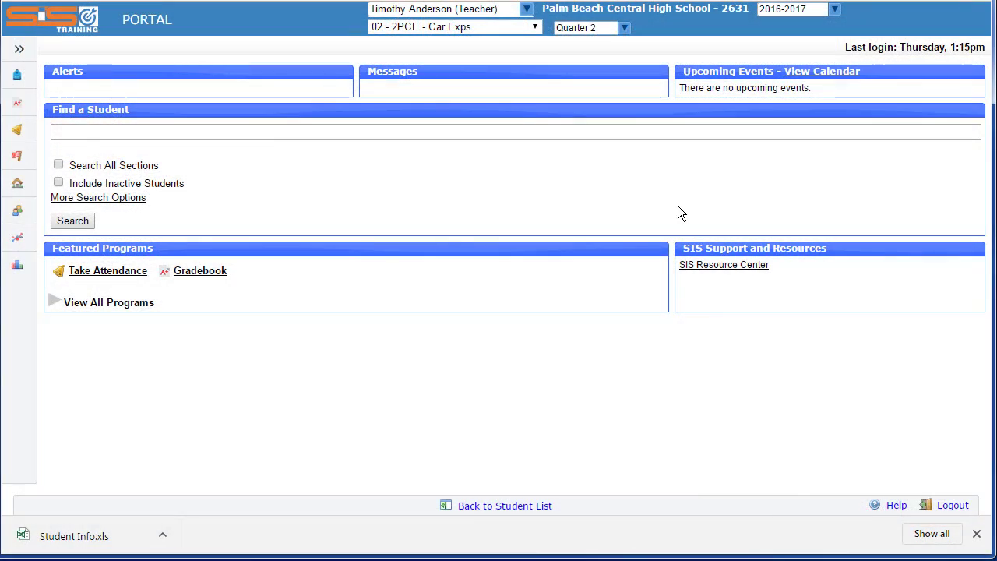
# Go to Student Info and switch the section to 02 - 2AAE - Access English 3/4.
pyautogui.click(35, 80)
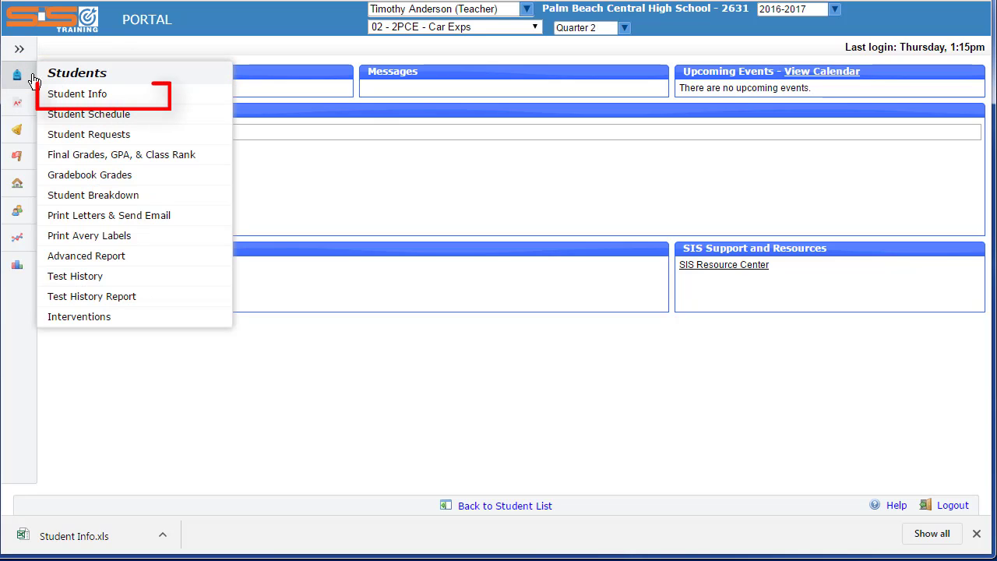
pyautogui.click(70, 95)
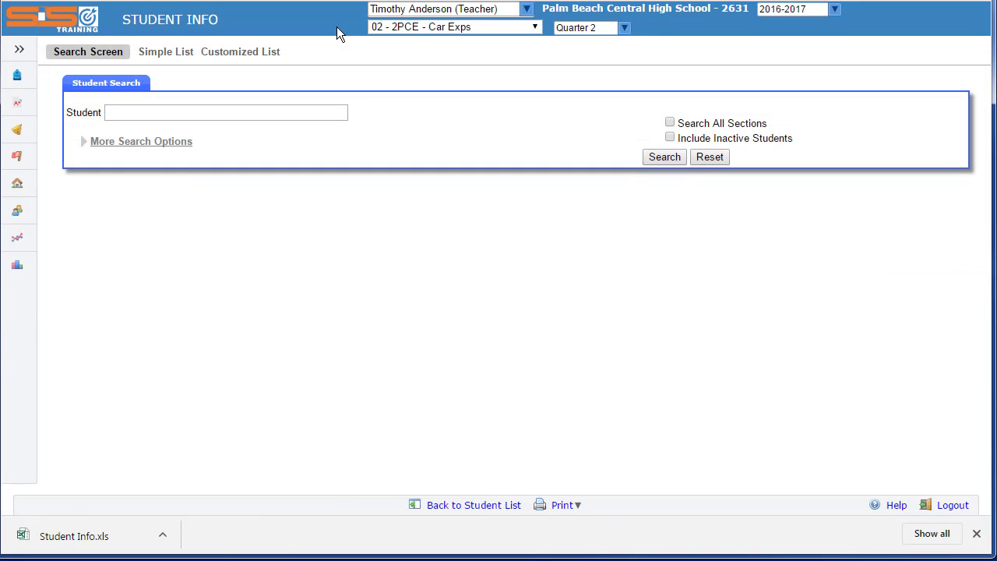
pyautogui.click(535, 28)
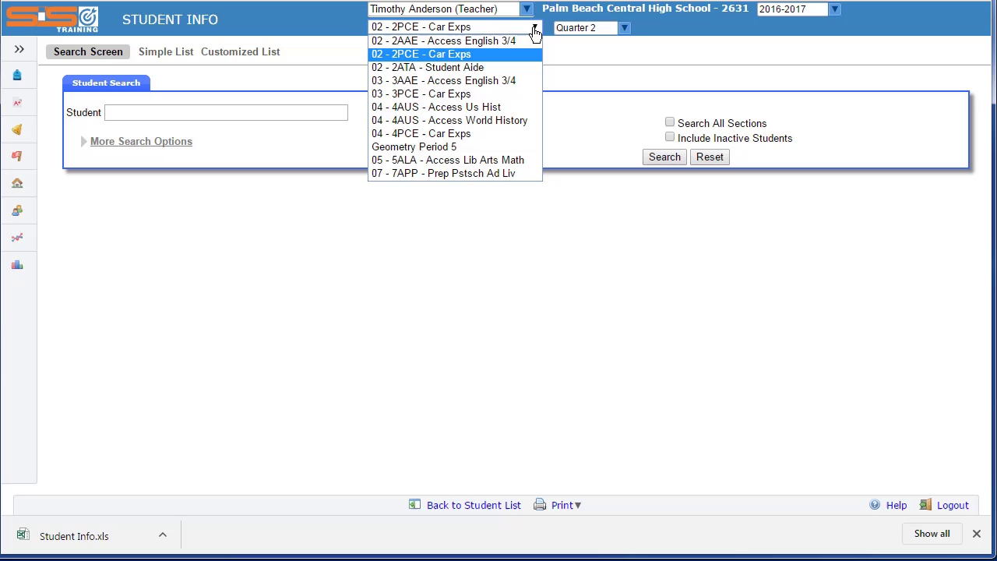
pyautogui.click(437, 42)
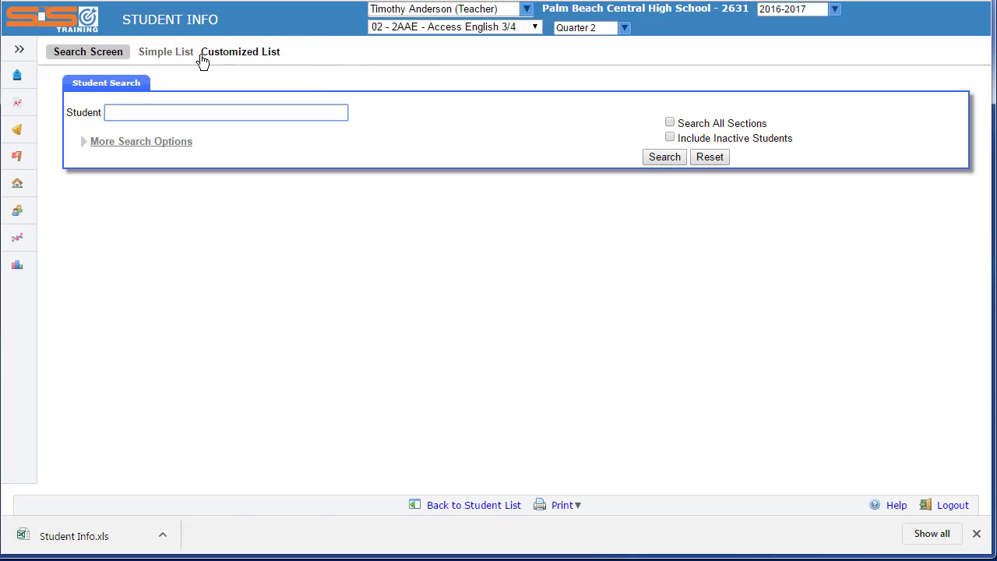
# Show the class as a Simple List and open the first student's record.
pyautogui.click(178, 54)
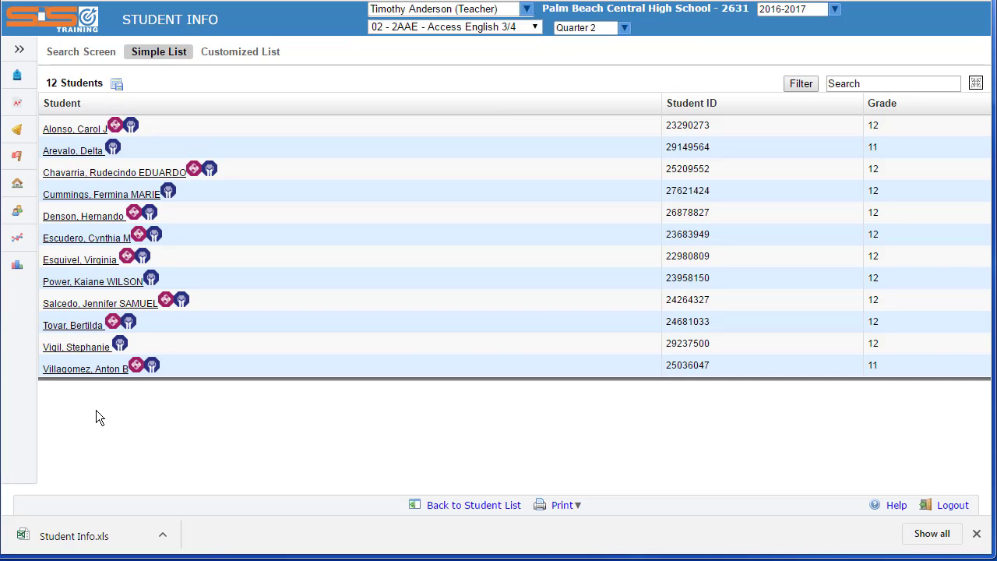
pyautogui.click(74, 132)
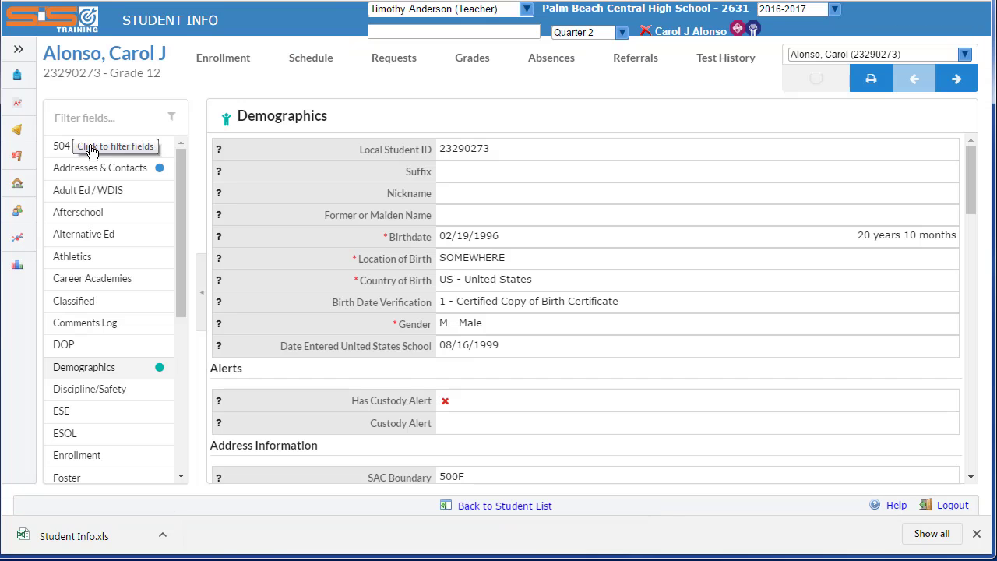
pyautogui.moveTo(971, 155); pyautogui.dragTo(955, 179)
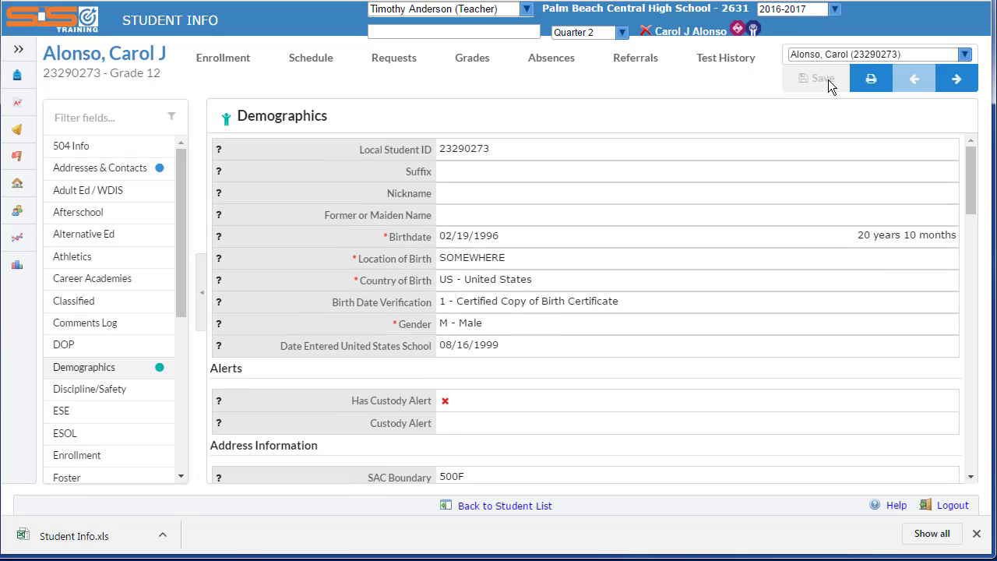
# Check the student dropdown without changing students, then advance two students forward.
pyautogui.click(966, 56)
pyautogui.moveTo(970, 121); pyautogui.dragTo(970, 94)
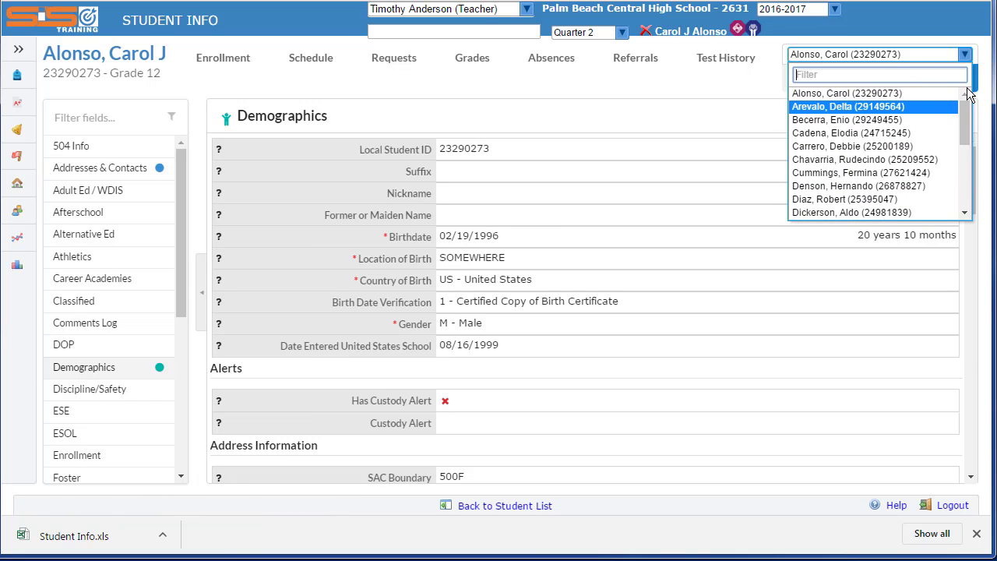
pyautogui.click(965, 55)
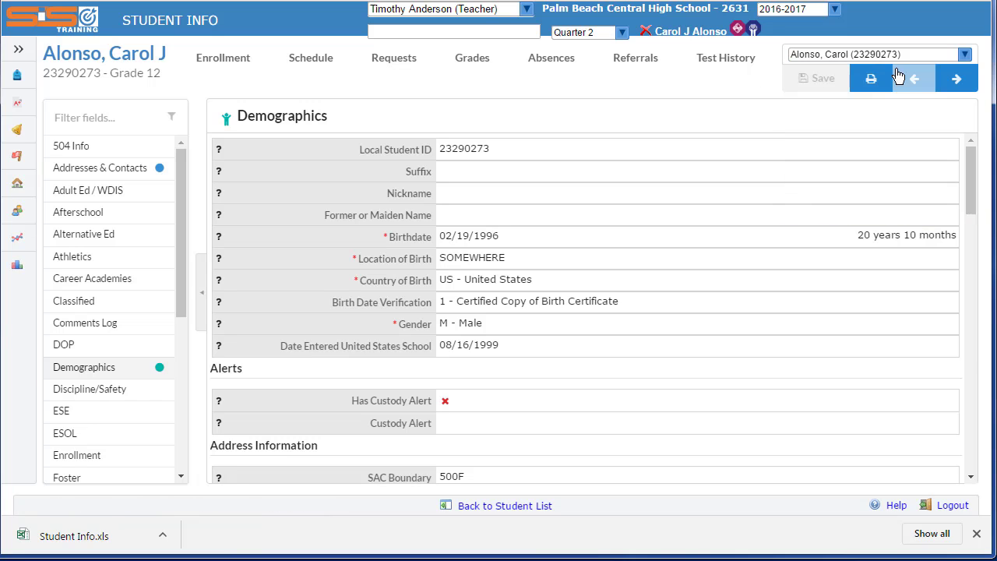
pyautogui.click(956, 81)
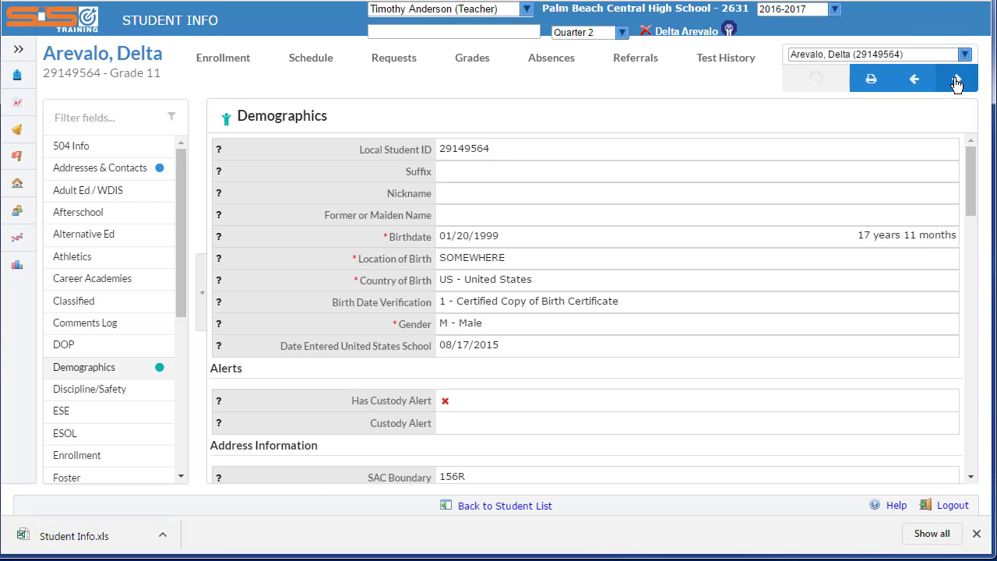
pyautogui.click(957, 82)
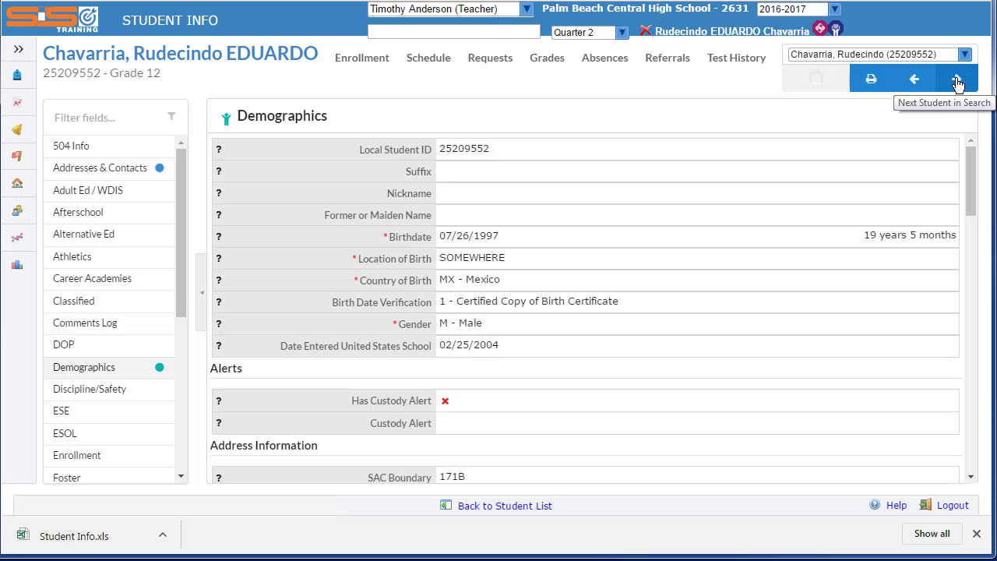
# Go back to the student list and view the Customized List with birthdates and residence addresses.
pyautogui.click(491, 508)
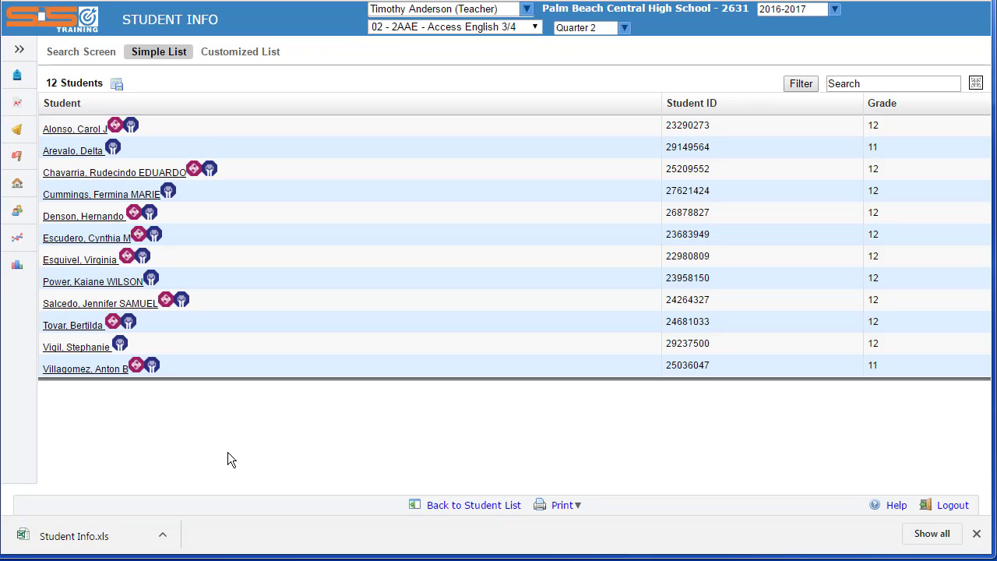
pyautogui.click(236, 52)
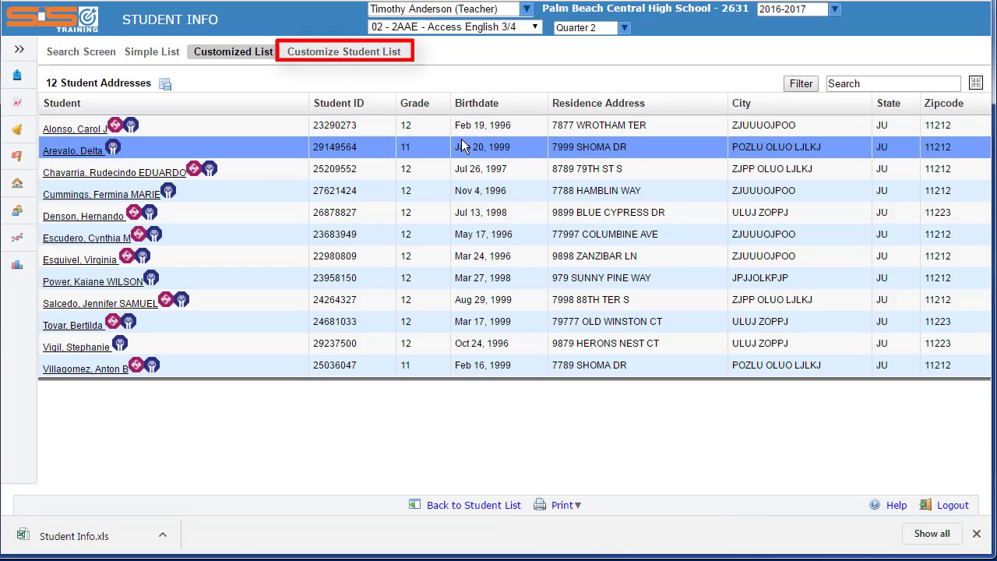
# In Columns in Student Lists settings, untick Birthdate, then tick it again to keep it shown.
pyautogui.click(342, 52)
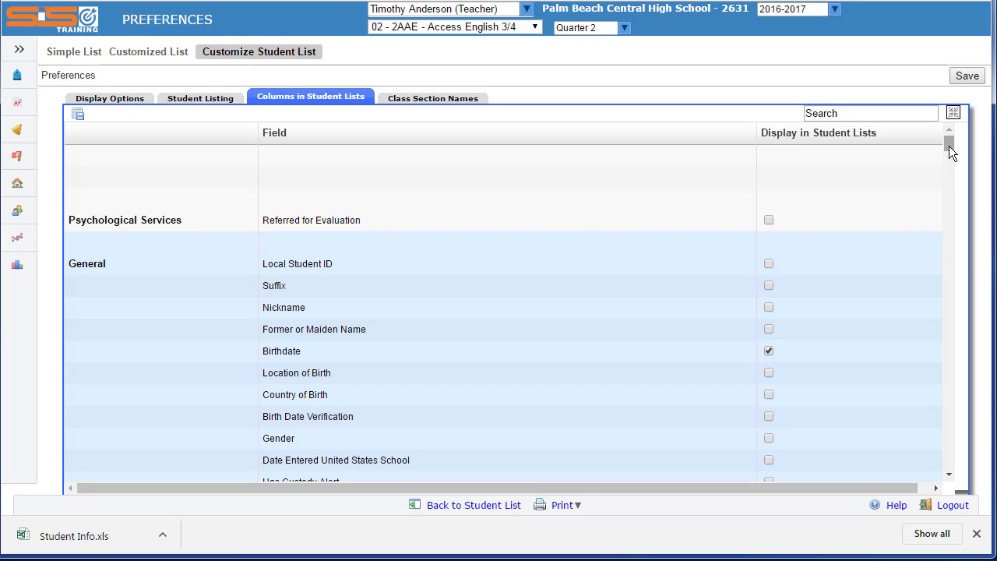
pyautogui.moveTo(948, 143); pyautogui.dragTo(946, 148)
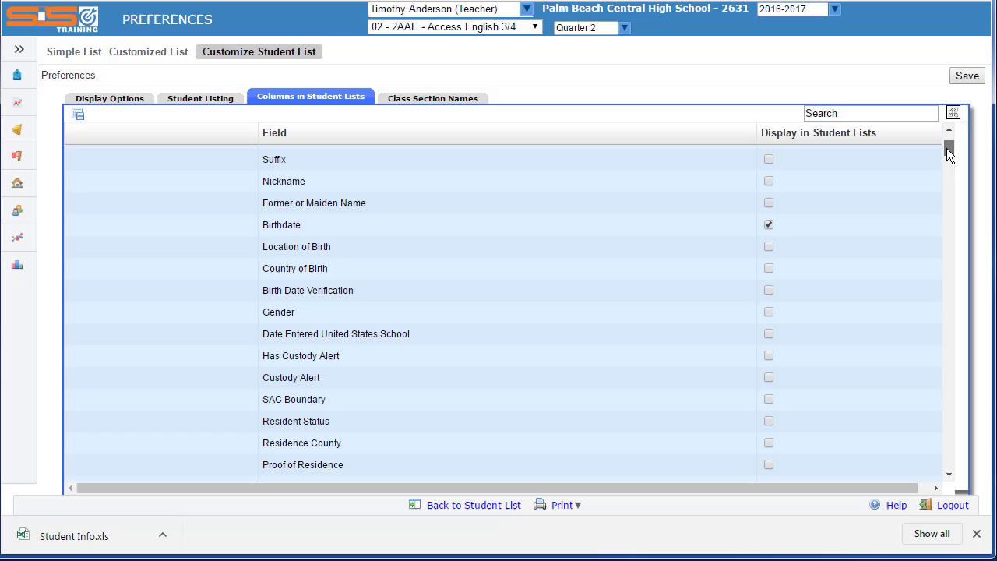
pyautogui.moveTo(947, 148)
pyautogui.mouseDown()
pyautogui.moveTo(945, 185)
pyautogui.moveTo(939, 146)
pyautogui.mouseUp()
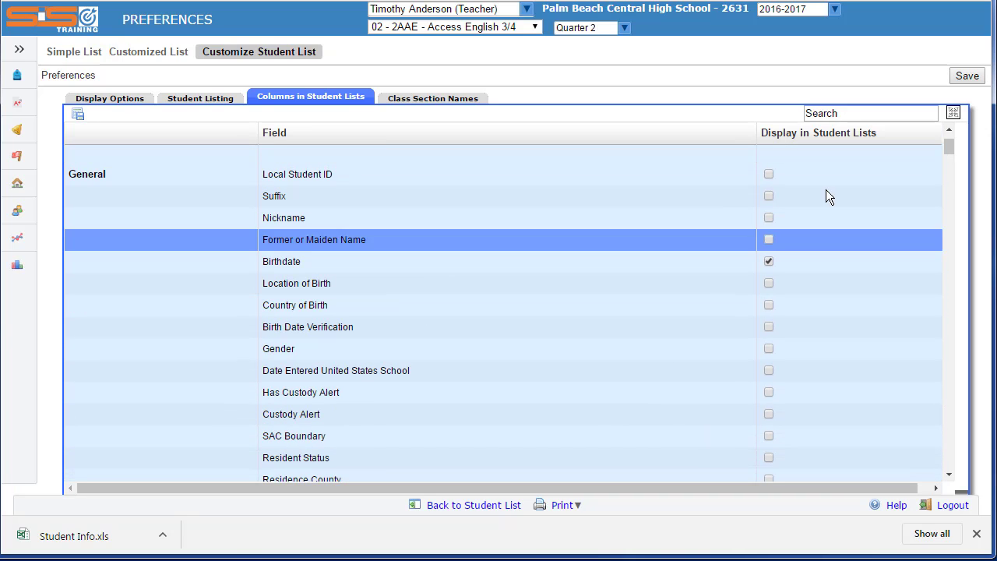
pyautogui.click(768, 263)
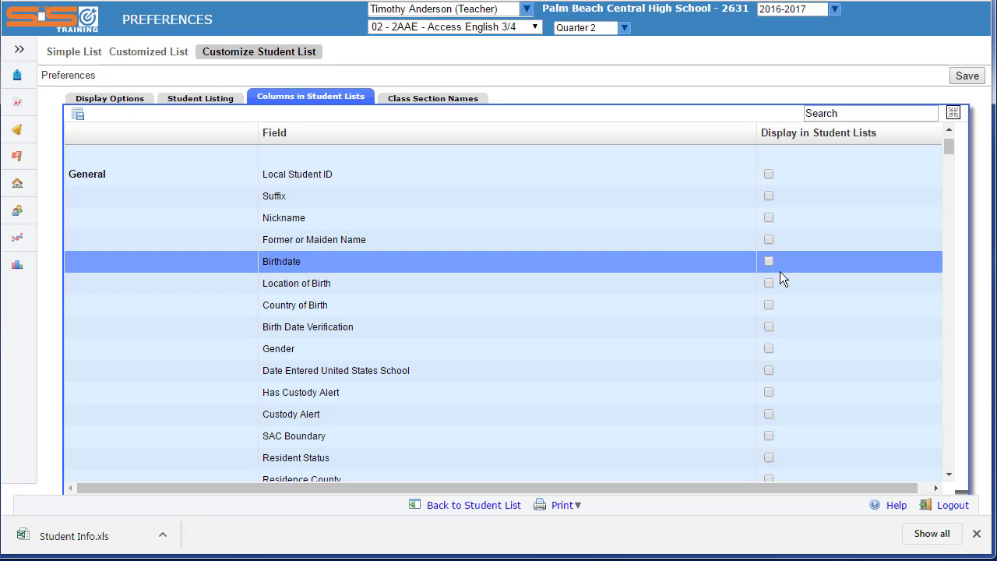
pyautogui.click(766, 263)
# Review the rest of the column fields and save the student-list column settings.
pyautogui.scroll(-10, 935, 156)
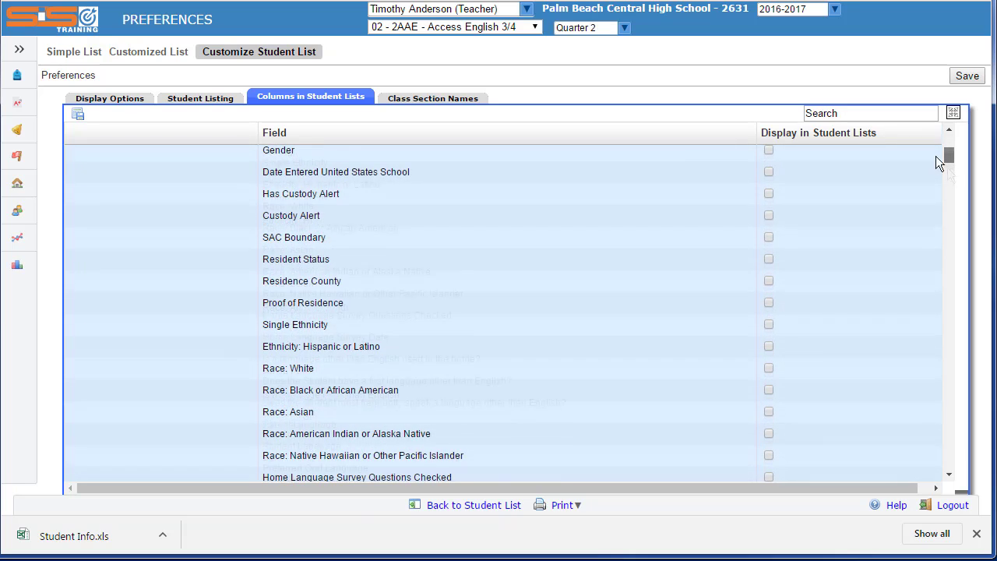
pyautogui.scroll(-10, 934, 183)
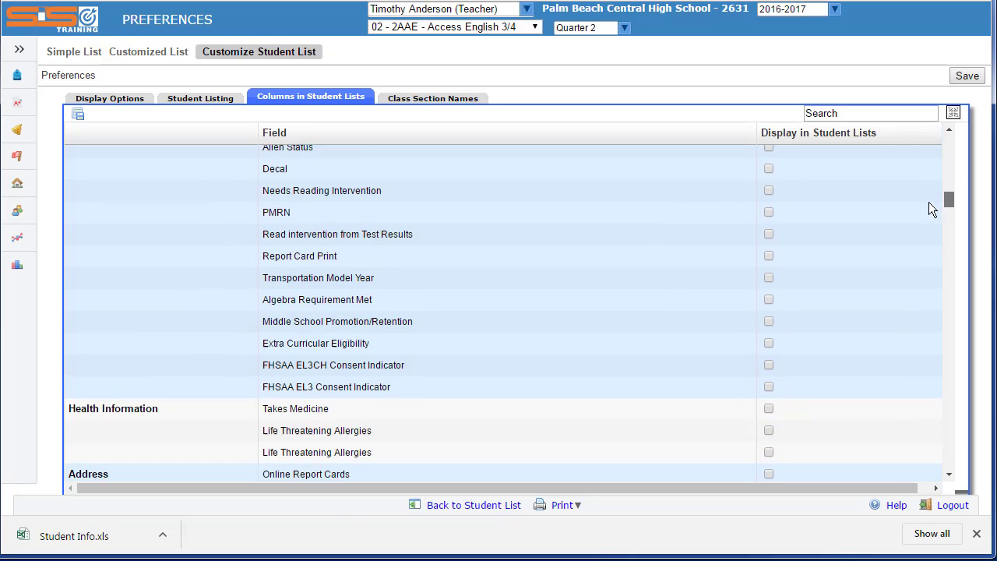
pyautogui.scroll(-10, 926, 216)
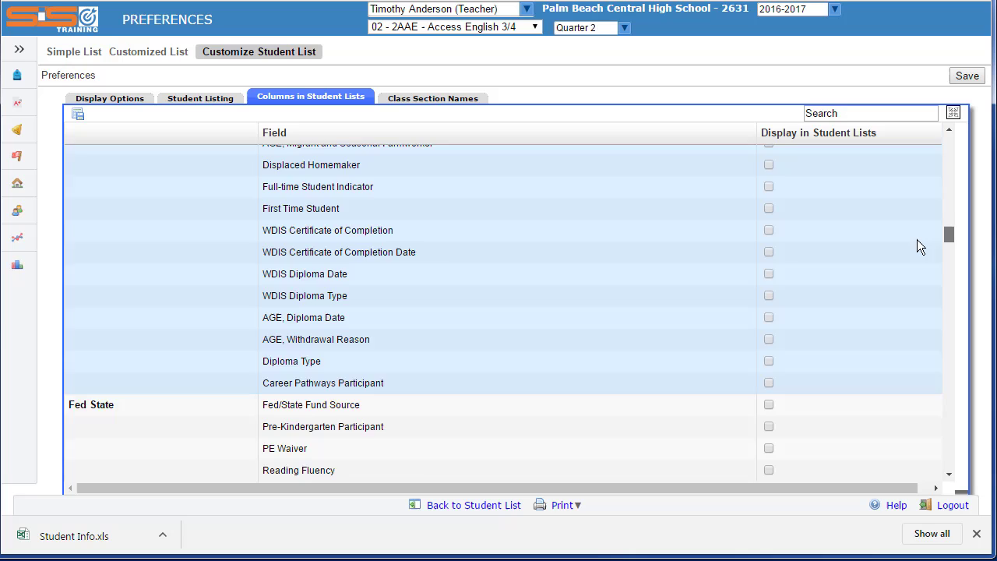
pyautogui.scroll(-10, 911, 269)
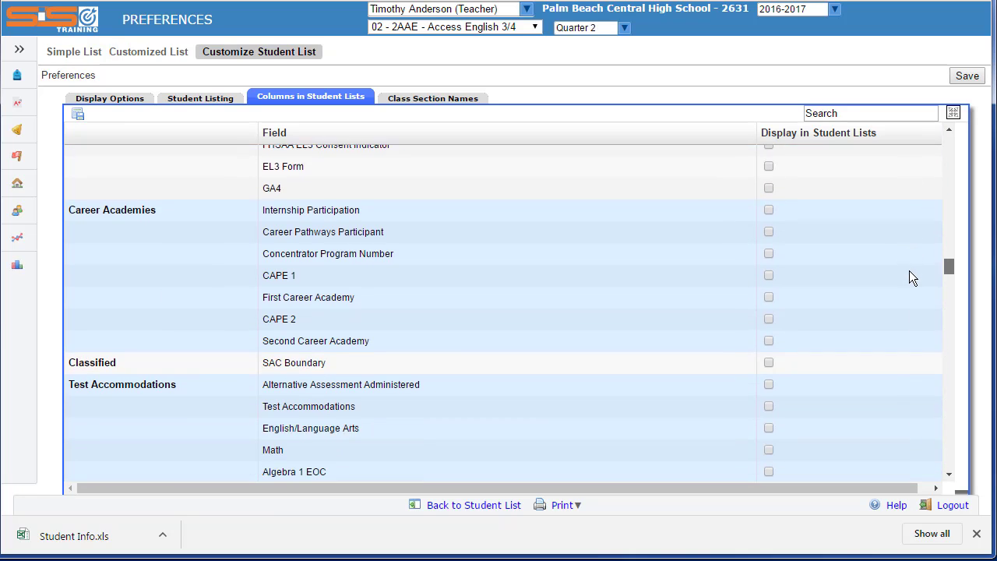
pyautogui.scroll(-10, 917, 288)
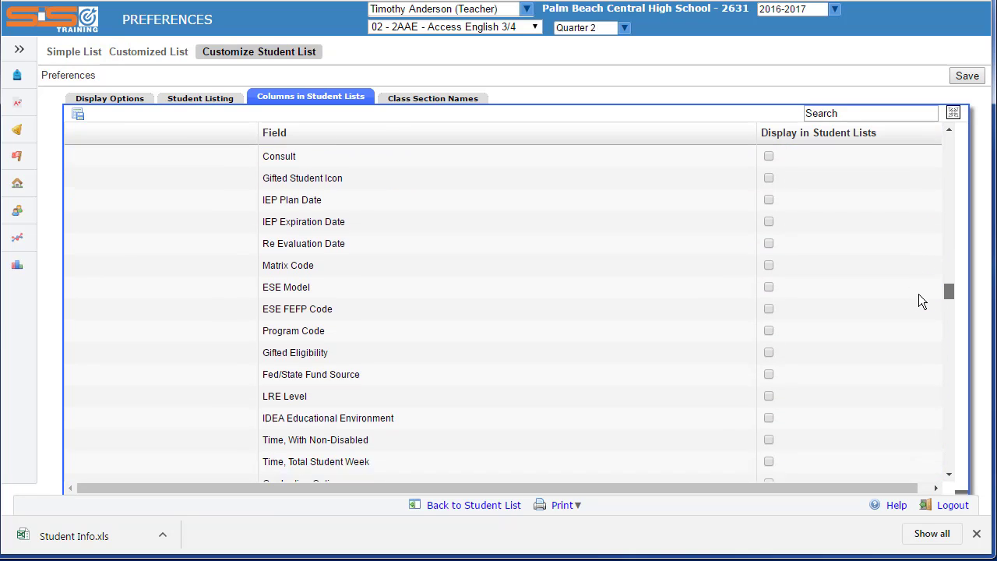
pyautogui.scroll(-10, 919, 301)
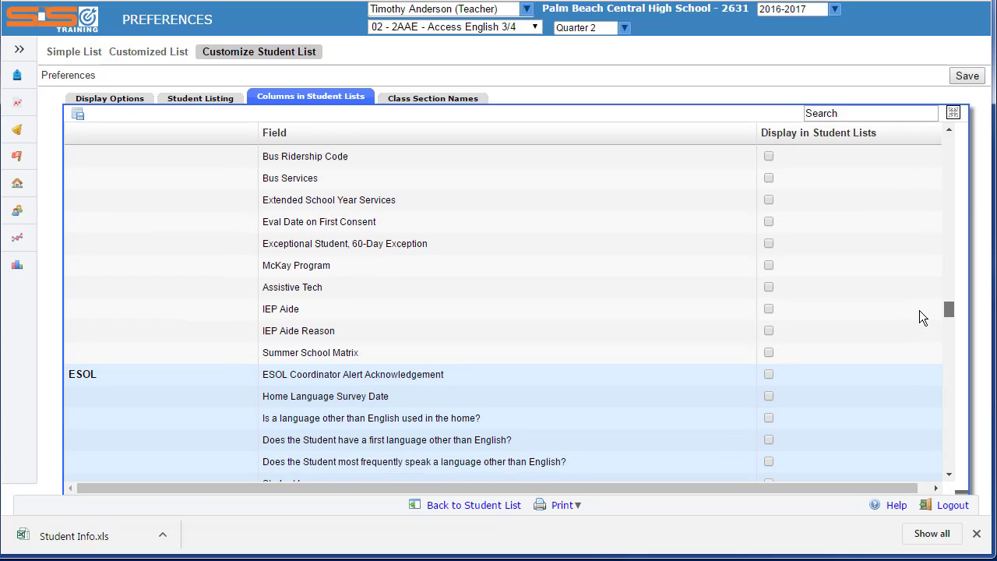
pyautogui.scroll(-10, 919, 325)
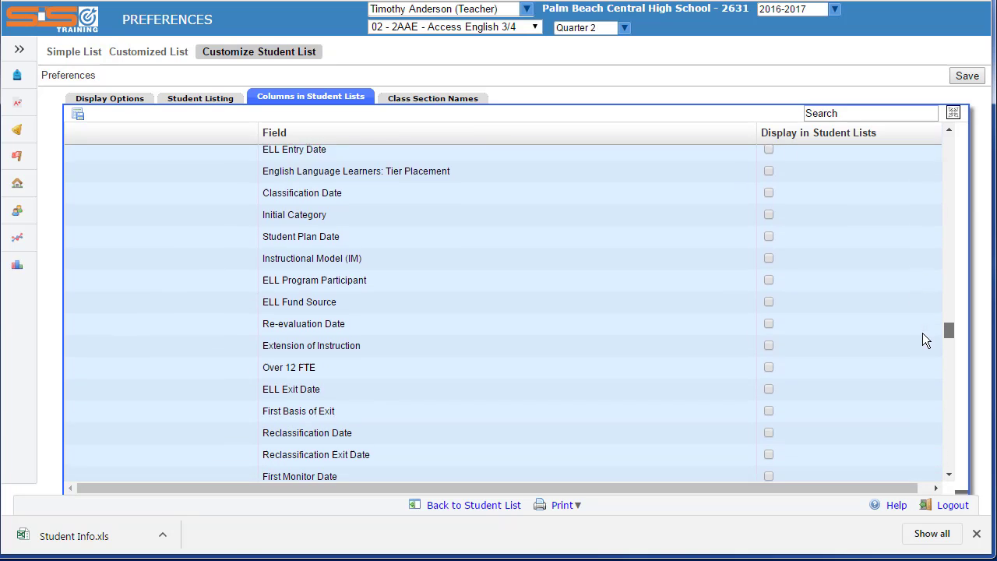
pyautogui.scroll(-8, 925, 341)
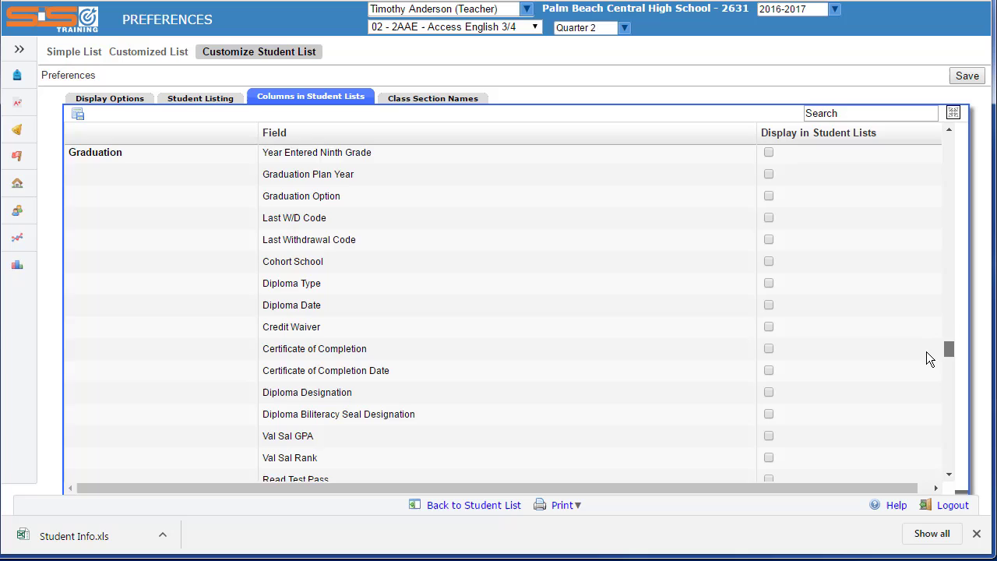
pyautogui.scroll(-3, 928, 372)
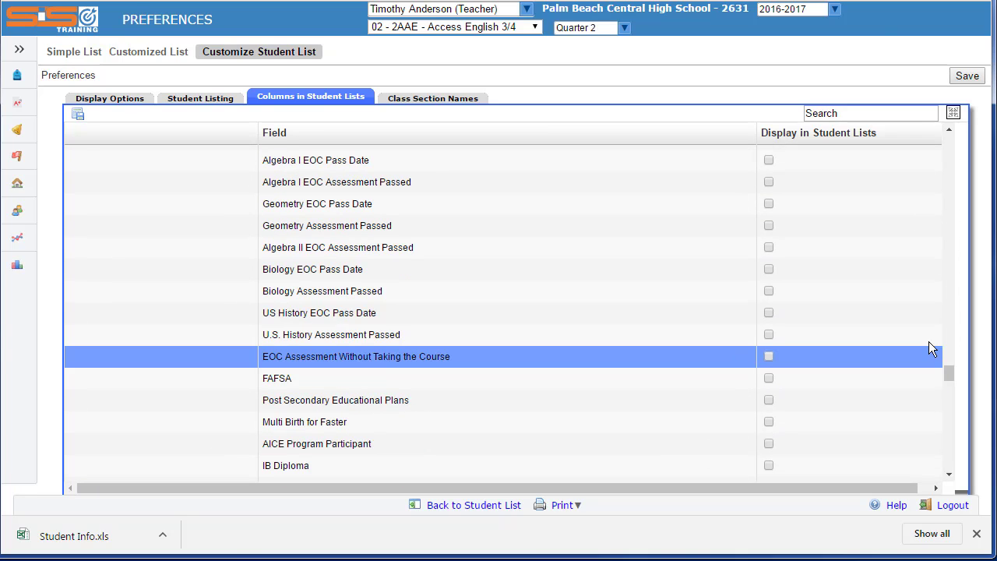
pyautogui.click(966, 76)
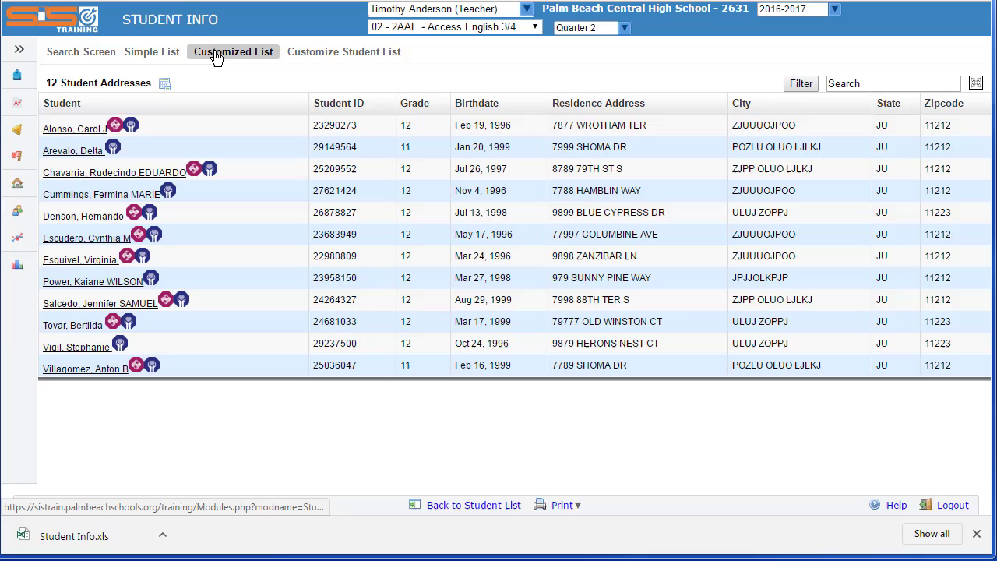
# Download the Simple List roster as an .xls file, then open the first student's record.
pyautogui.click(158, 53)
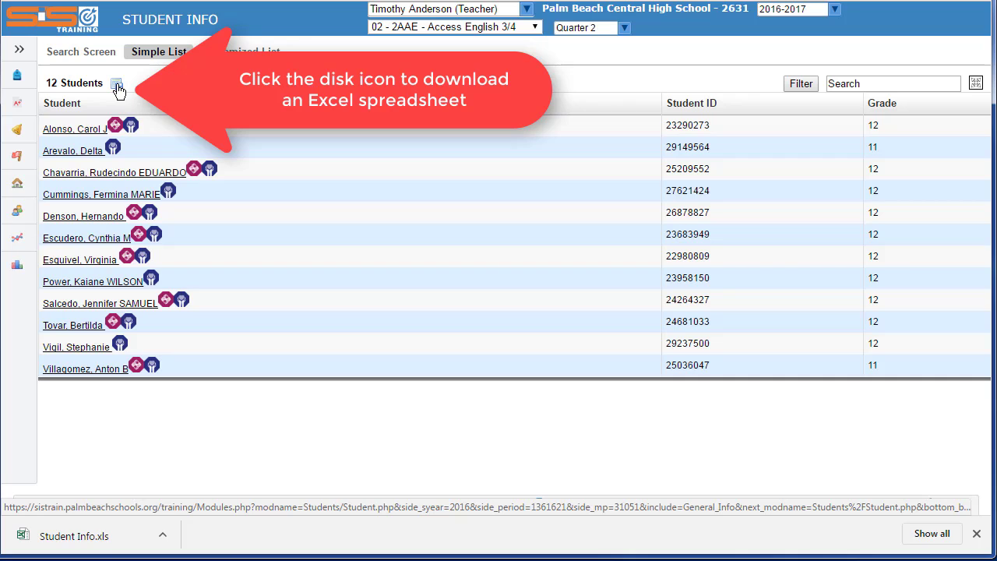
pyautogui.click(117, 84)
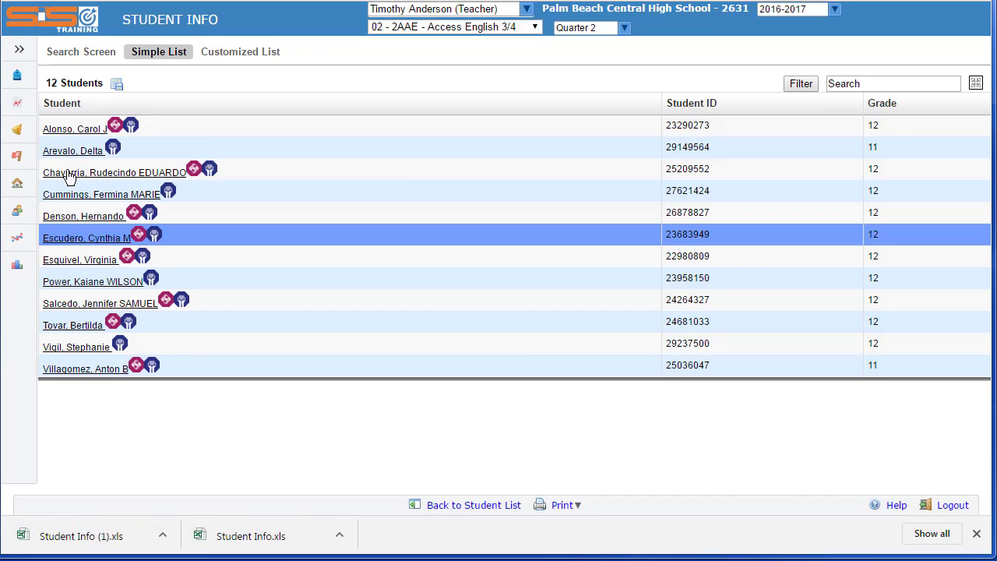
pyautogui.click(79, 134)
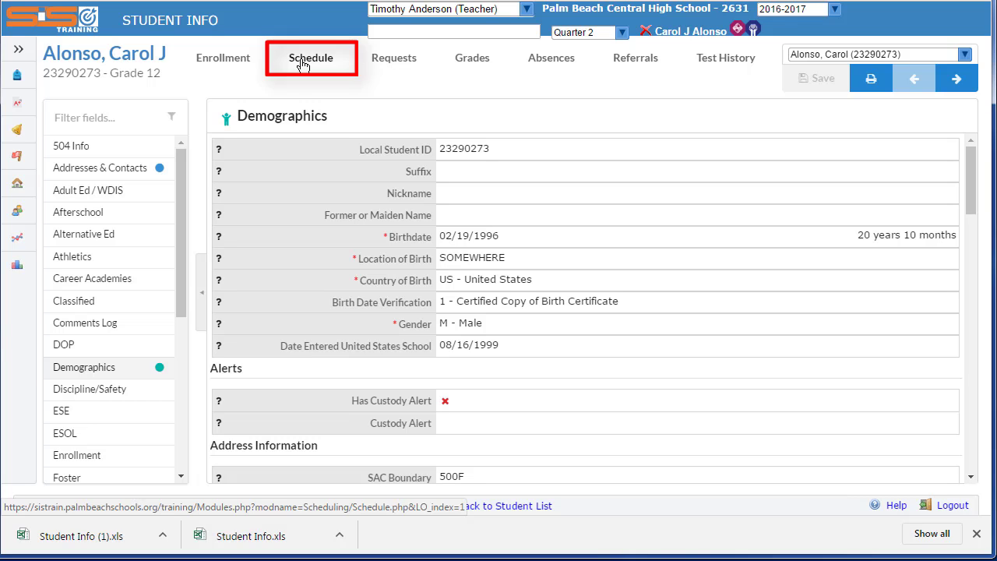
pyautogui.click(303, 64)
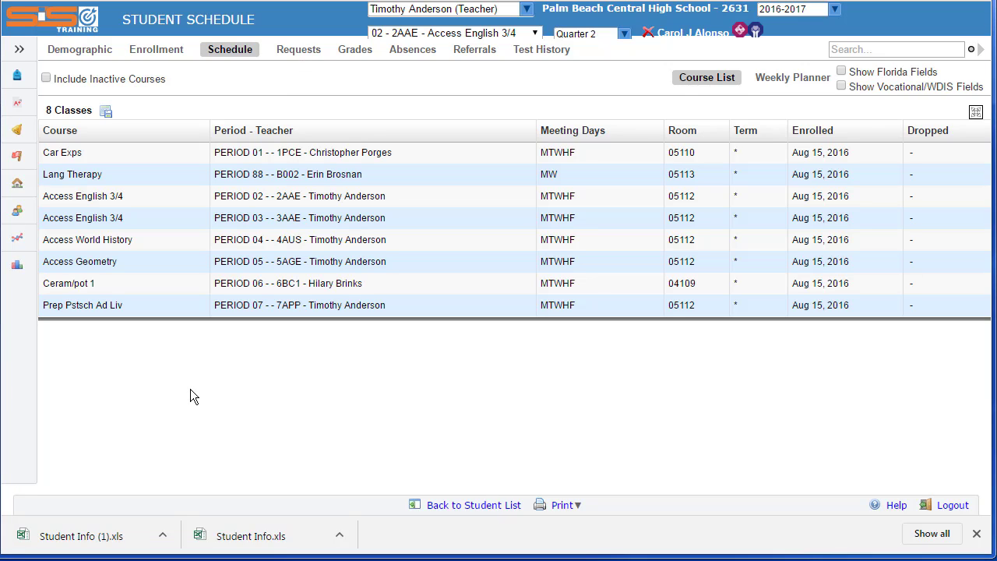
pyautogui.click(401, 53)
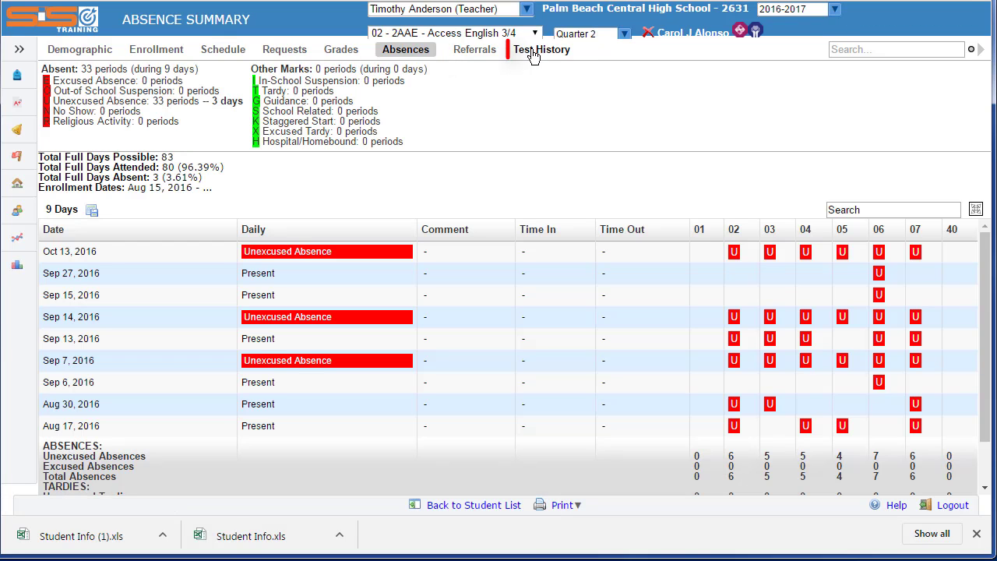
pyautogui.click(534, 53)
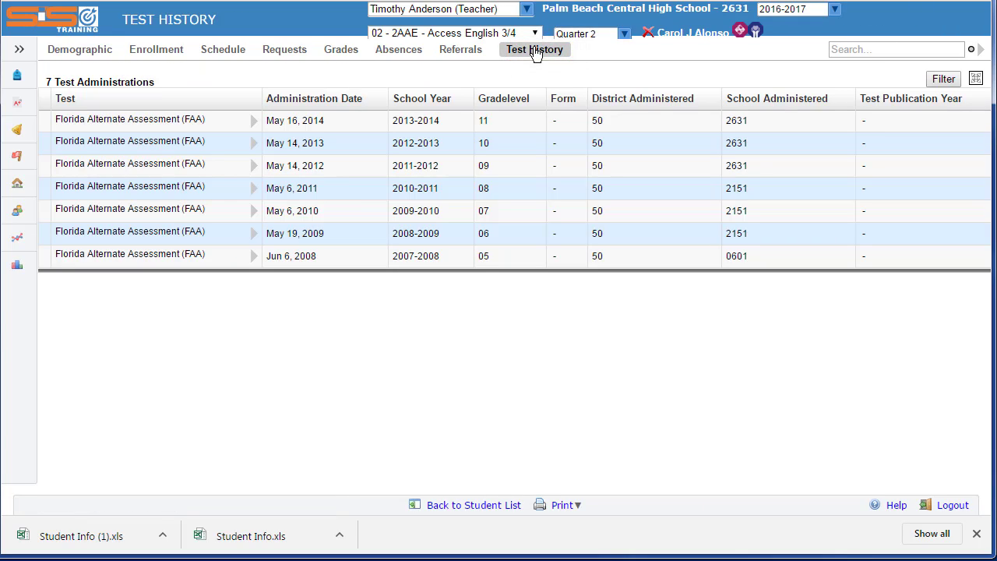
pyautogui.click(81, 50)
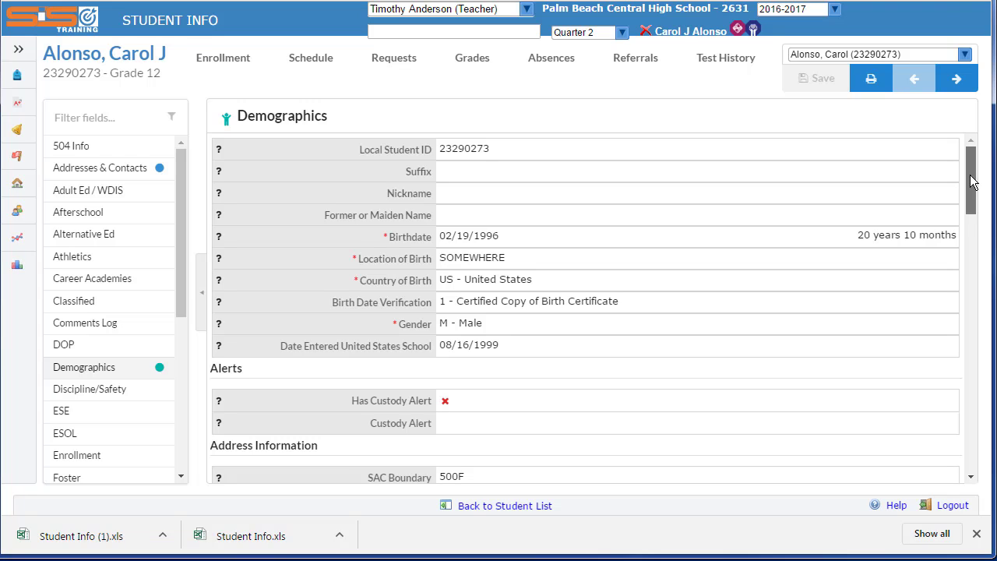
pyautogui.scroll(-2, 972, 167)
pyautogui.moveTo(972, 210); pyautogui.dragTo(973, 160)
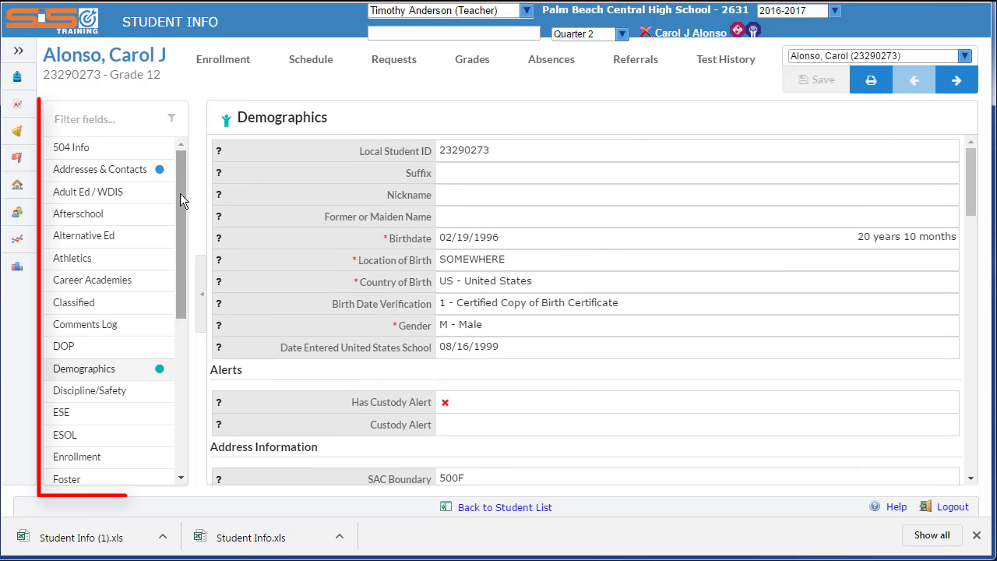
pyautogui.scroll(-1, 182, 203)
pyautogui.moveTo(183, 203)
pyautogui.mouseDown()
pyautogui.moveTo(181, 292)
pyautogui.moveTo(186, 275)
pyautogui.mouseUp()
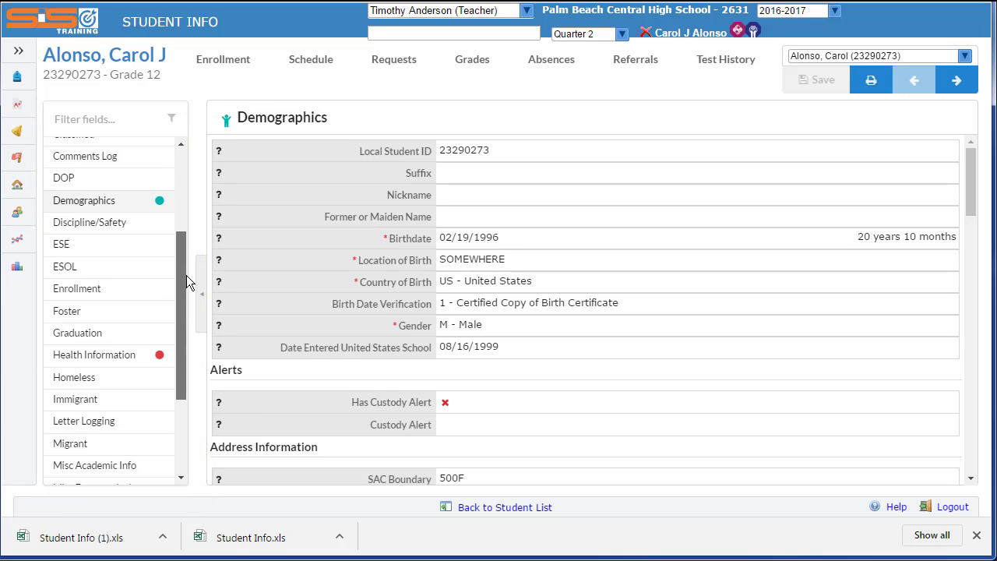
pyautogui.click(67, 244)
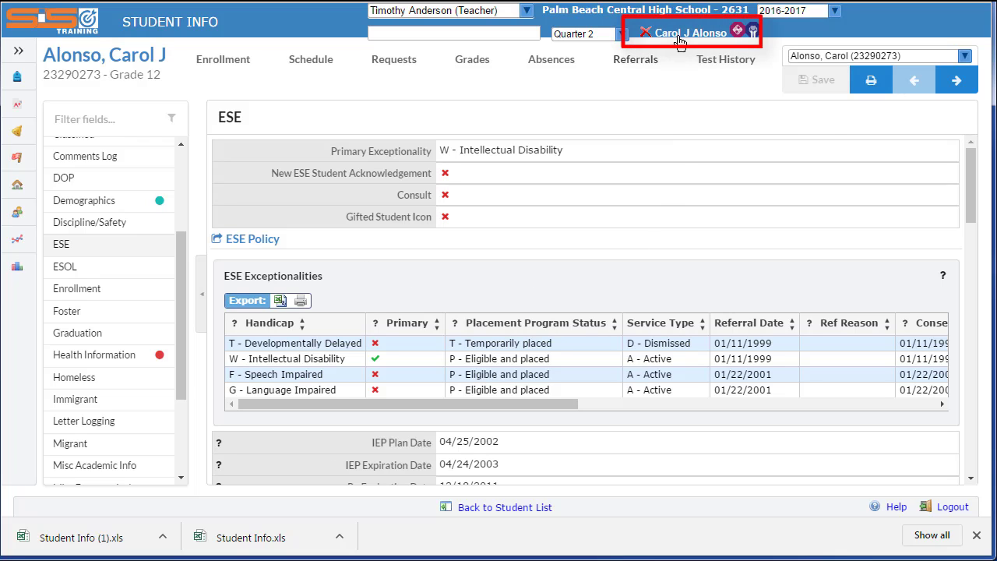
pyautogui.moveTo(680, 37)
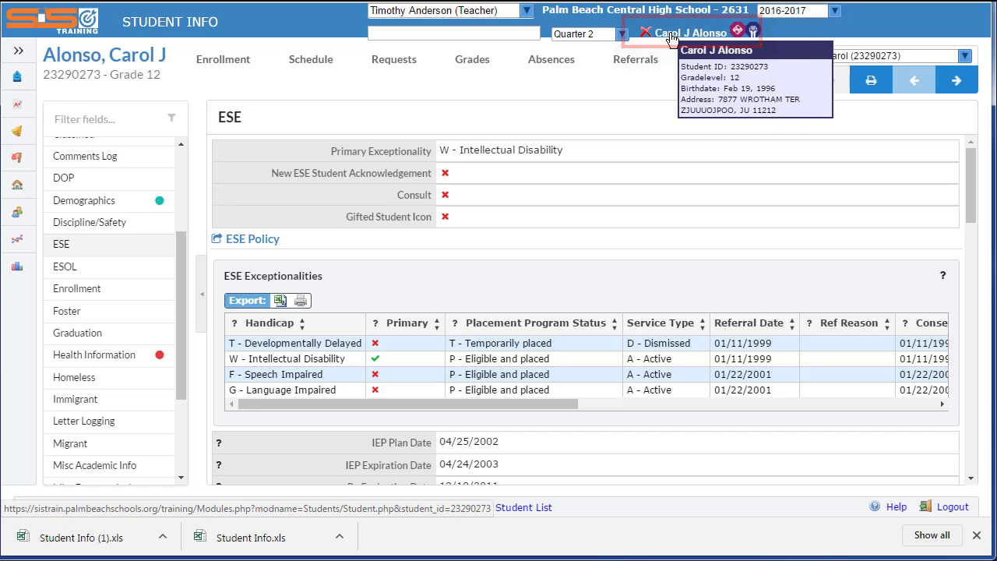
pyautogui.click(671, 36)
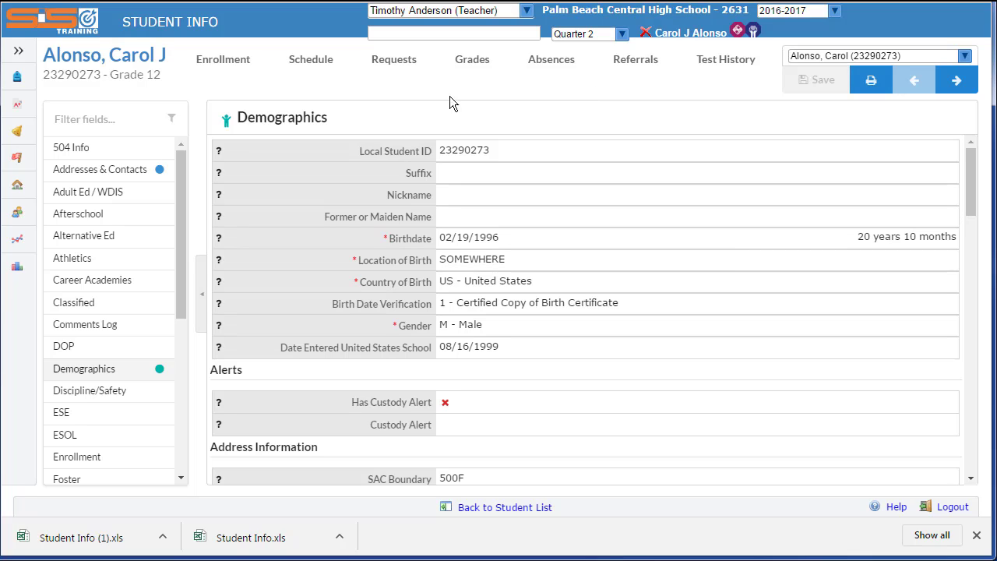
# Use Back to Student List to leave the student's record.
pyautogui.click(496, 513)
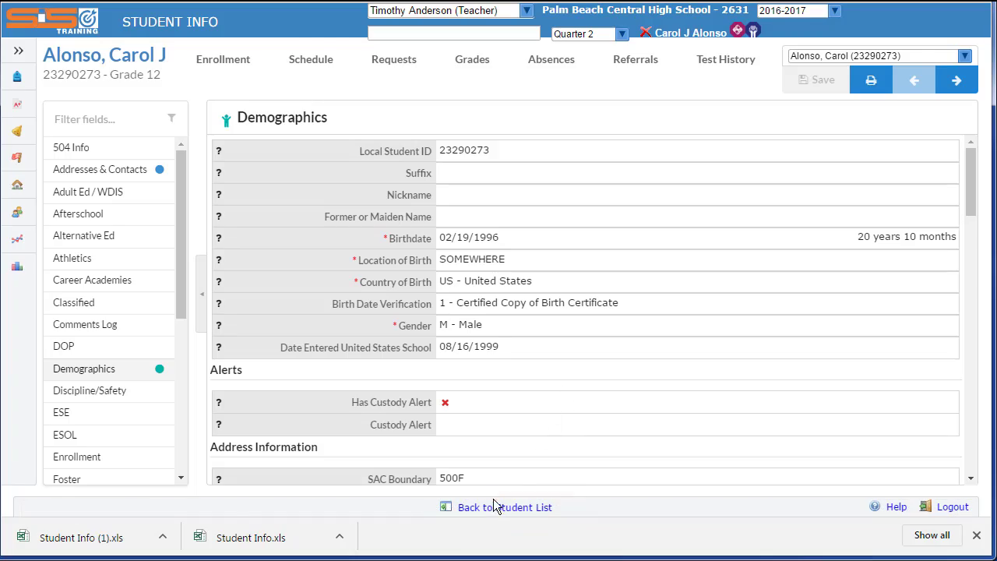